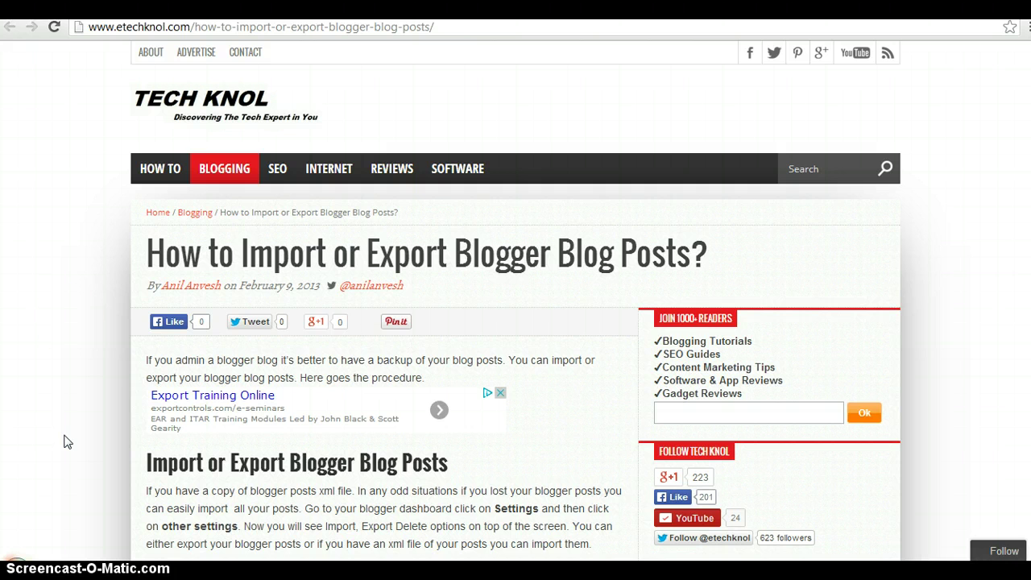
# - Open a new blank tab in Google Chrome
pyautogui.hotkey('ctrl', 't')
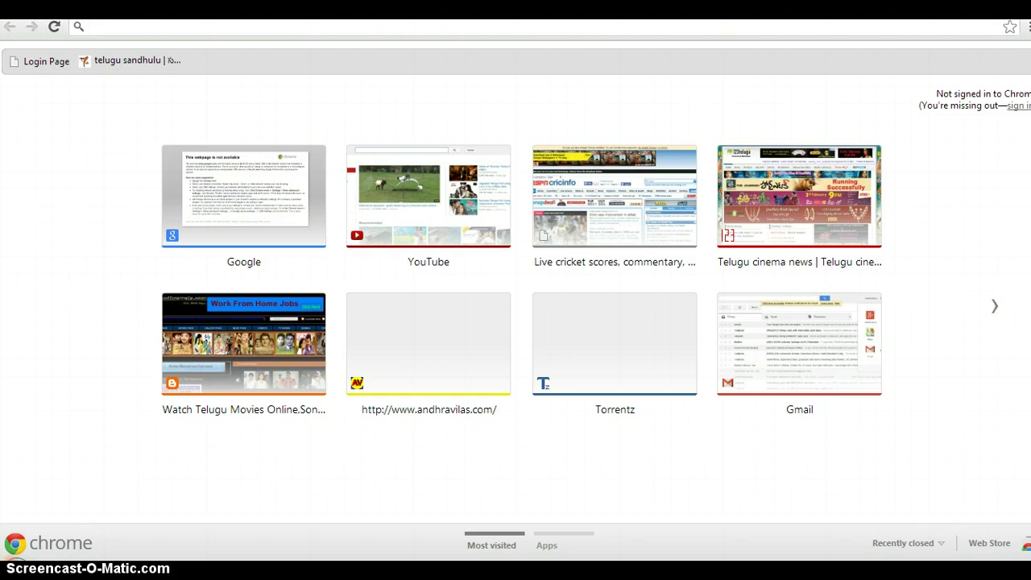
# - Go to blogger.com and sign in with the saved Google account and its password
pyautogui.write('blogger.com')
pyautogui.press('Return')
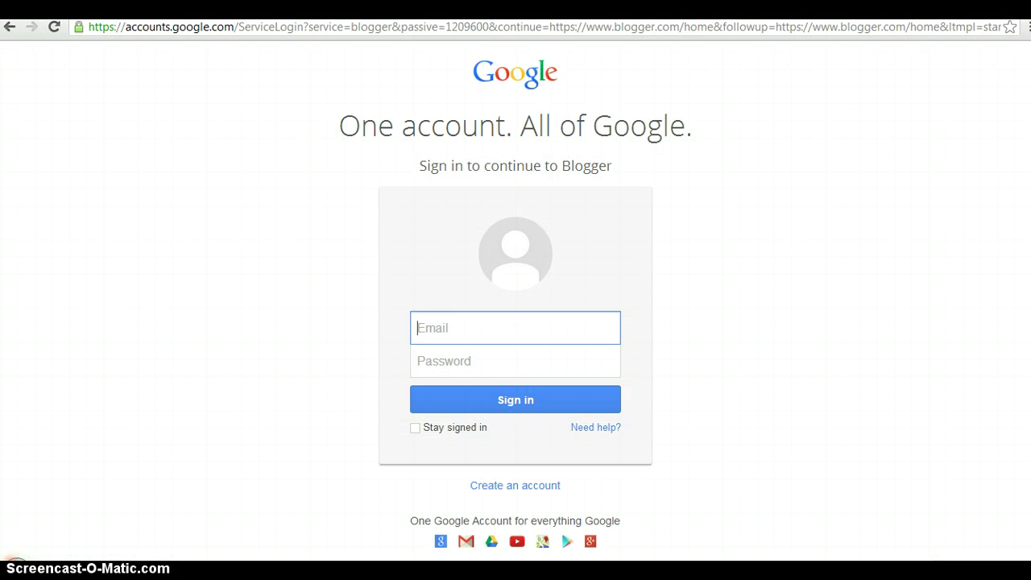
pyautogui.write('a')
pyautogui.press('Down')
pyautogui.press('Tab')
pyautogui.write('•')
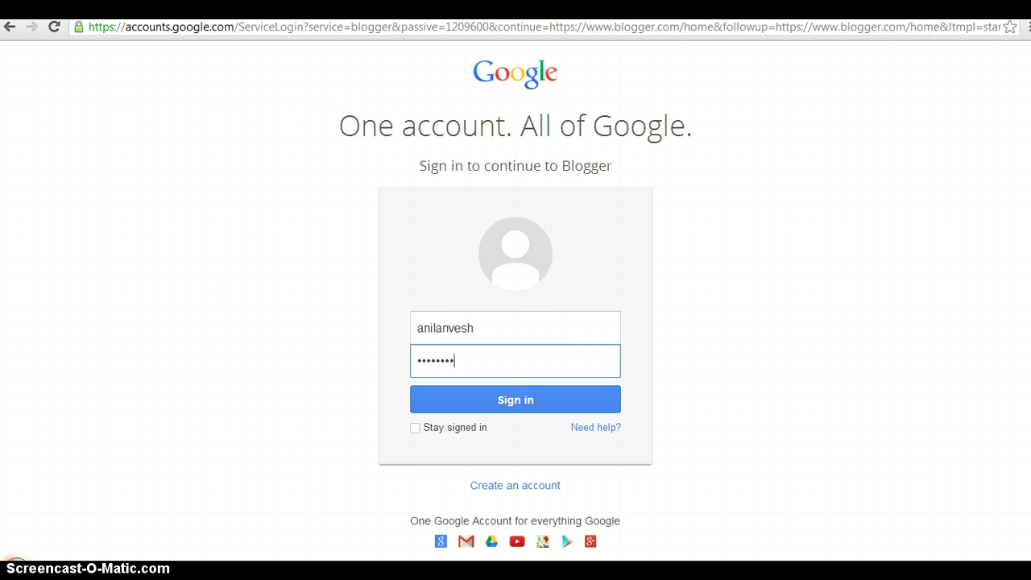
pyautogui.write('•••••••')
pyautogui.press('Return')
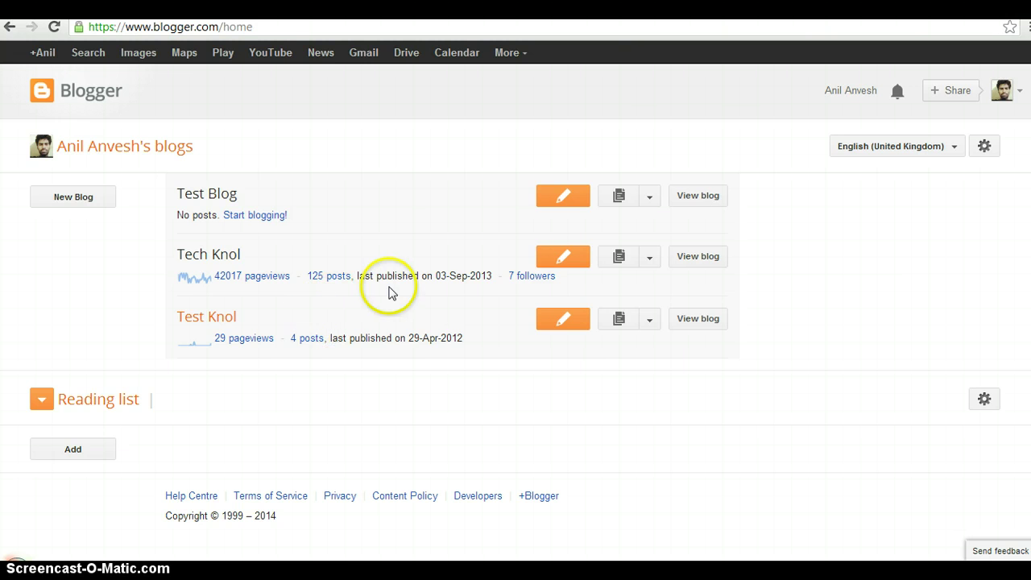
pyautogui.click(713, 321)
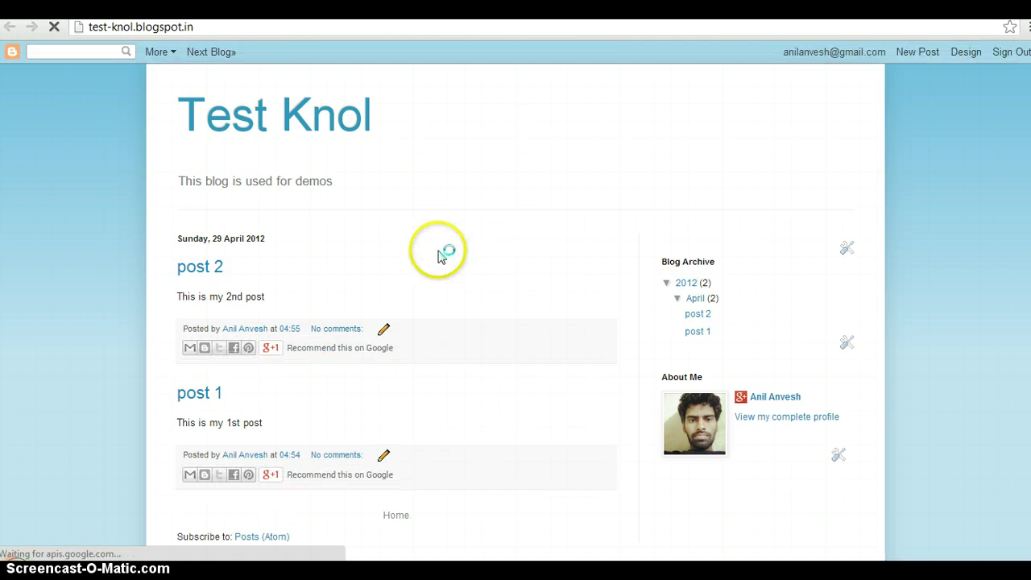
pyautogui.hotkey('ctrl', 'w')
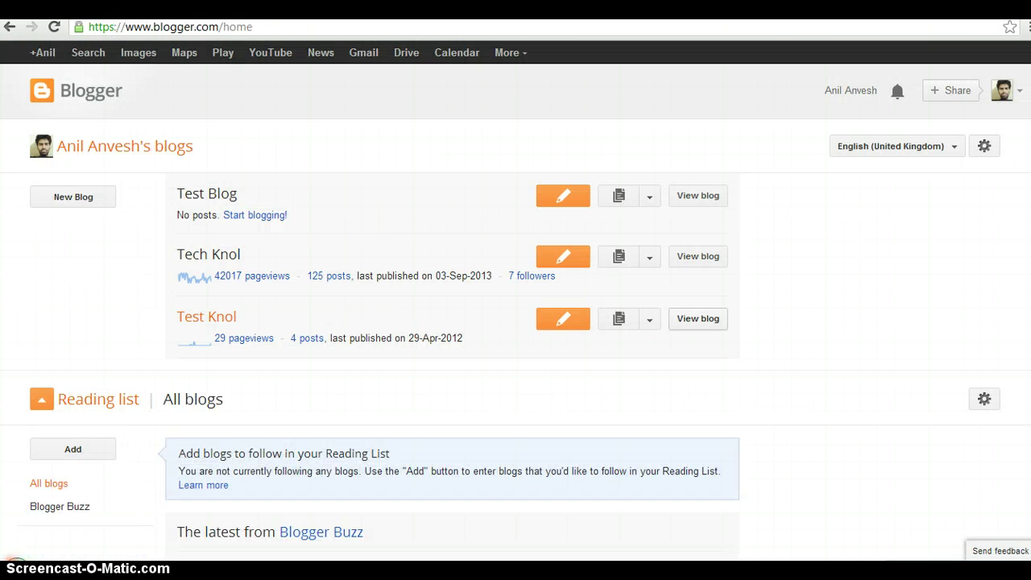
pyautogui.click(713, 196)
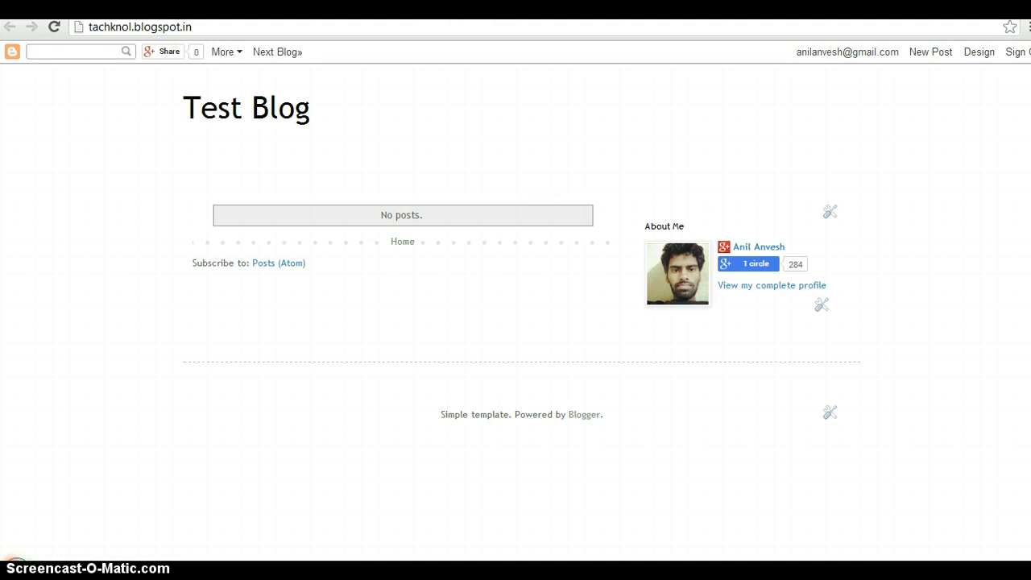
pyautogui.hotkey('ctrl', 'w')
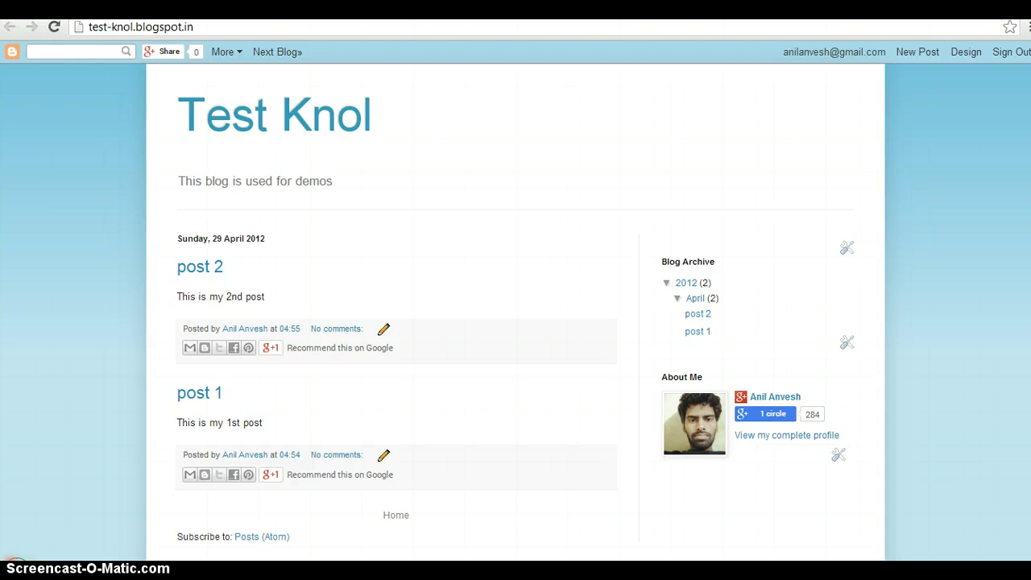
pyautogui.click(410, 234)
pyautogui.hotkey('alt', 'Tab')
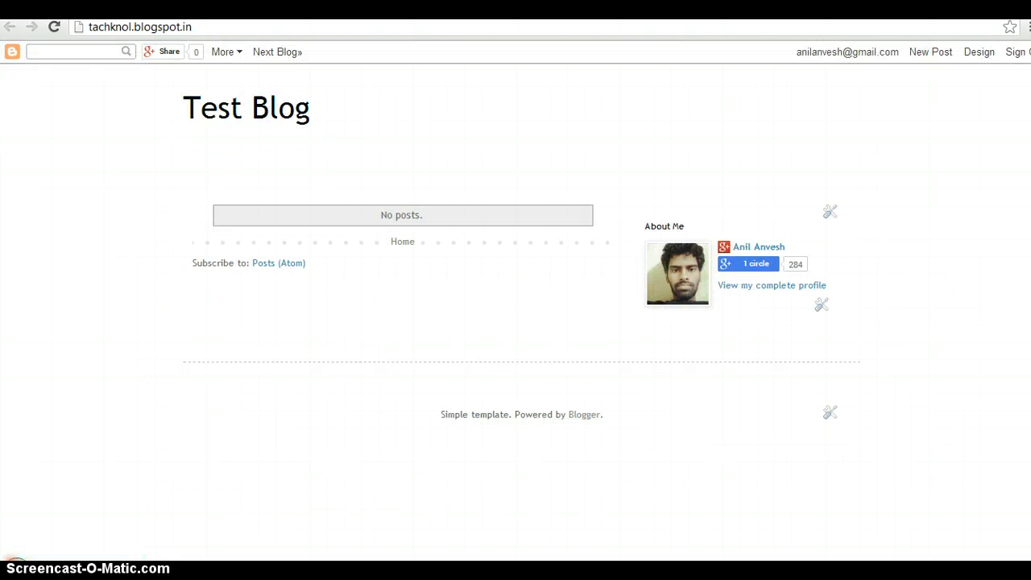
pyautogui.hotkey('alt', 'Tab')
pyautogui.hotkey('alt', 'Tab')
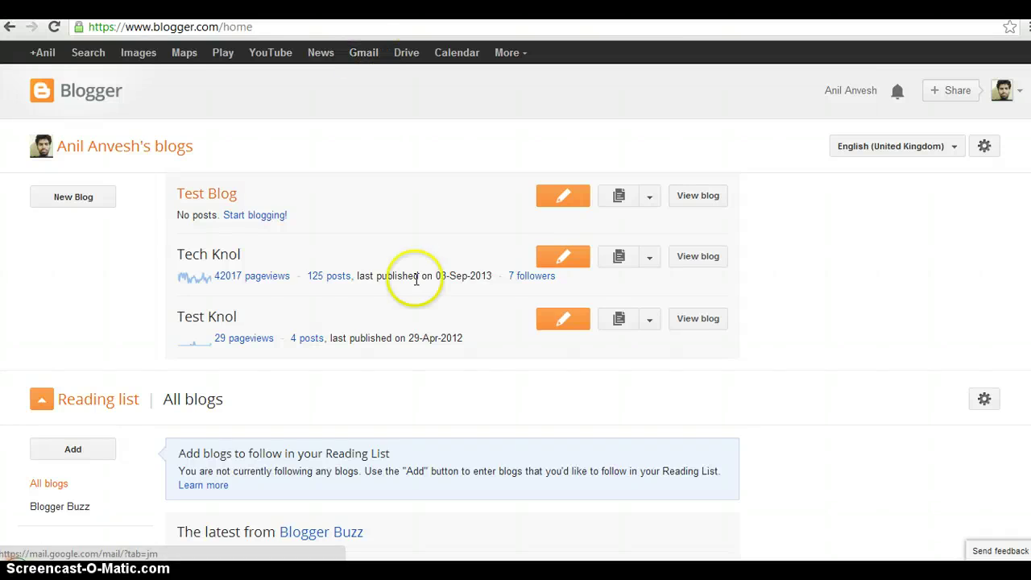
# - Go to Test Knol's Settings › Other page to reach the Blog tools section
pyautogui.click(651, 320)
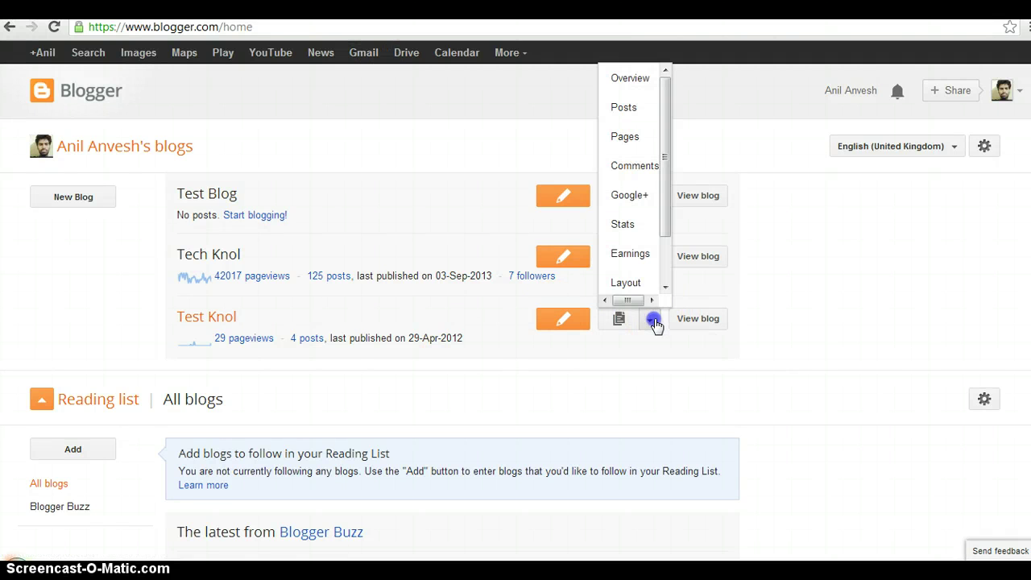
pyautogui.click(664, 273)
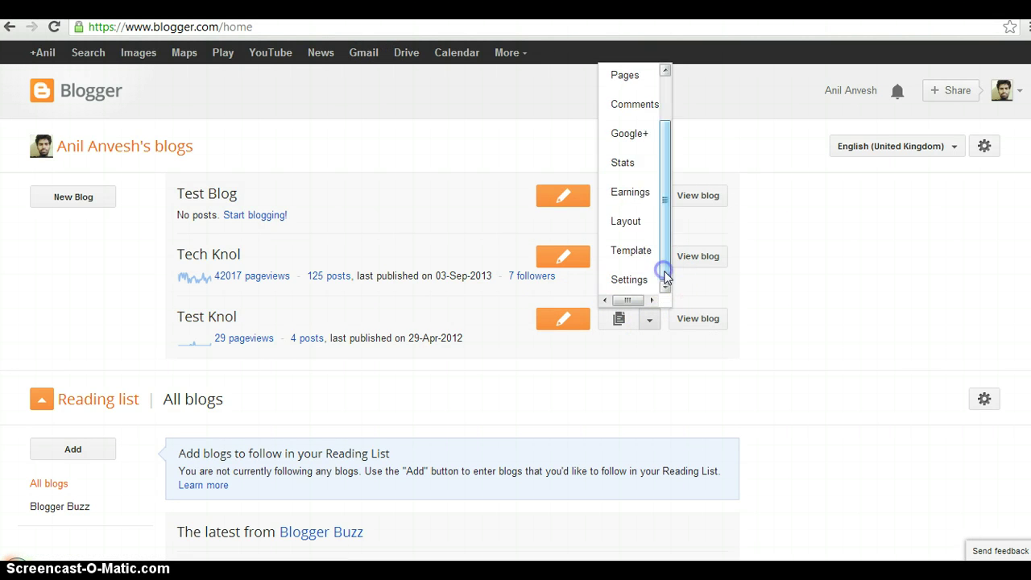
pyautogui.click(645, 281)
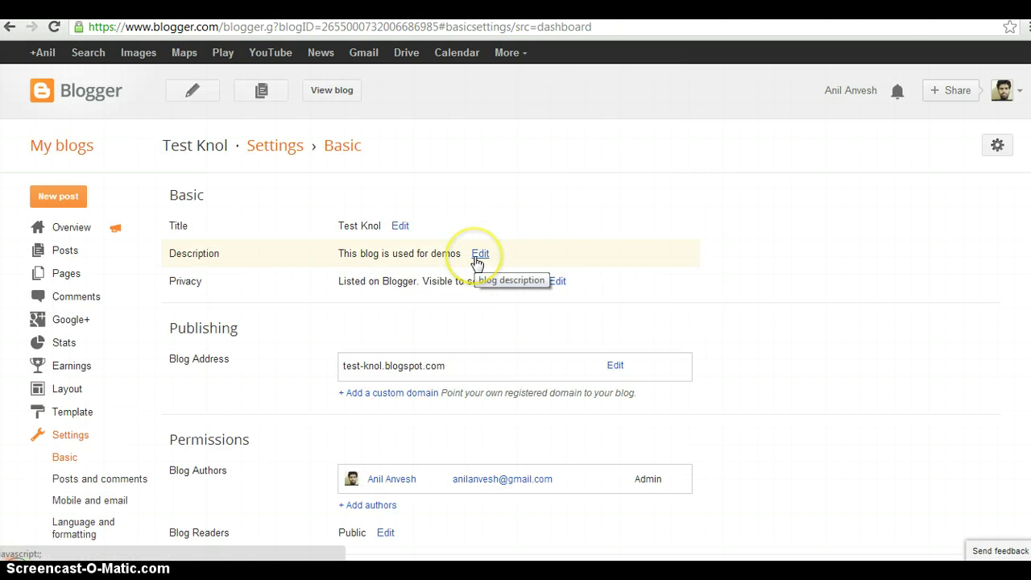
pyautogui.click(119, 475)
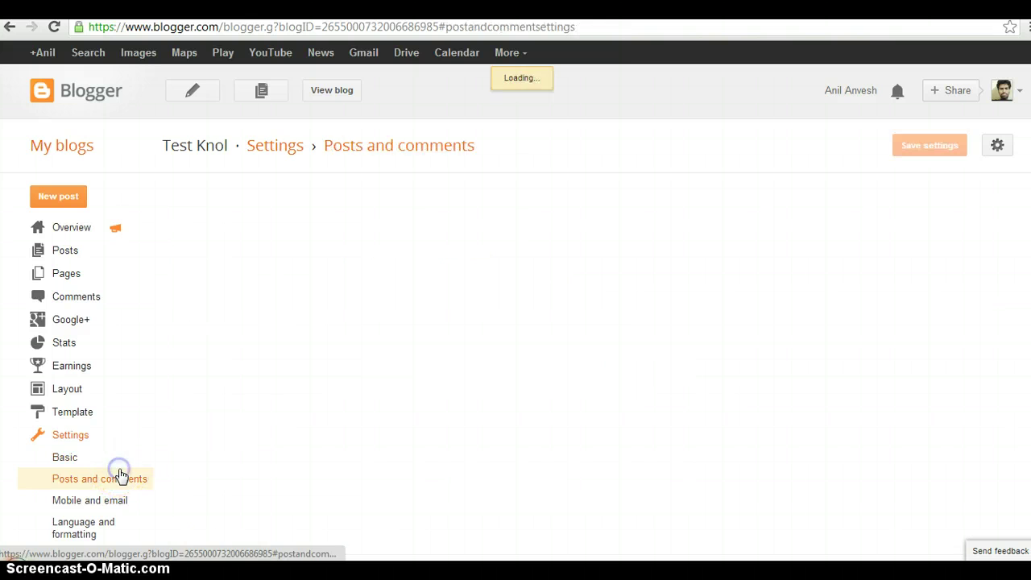
pyautogui.scroll(-3, 120, 477)
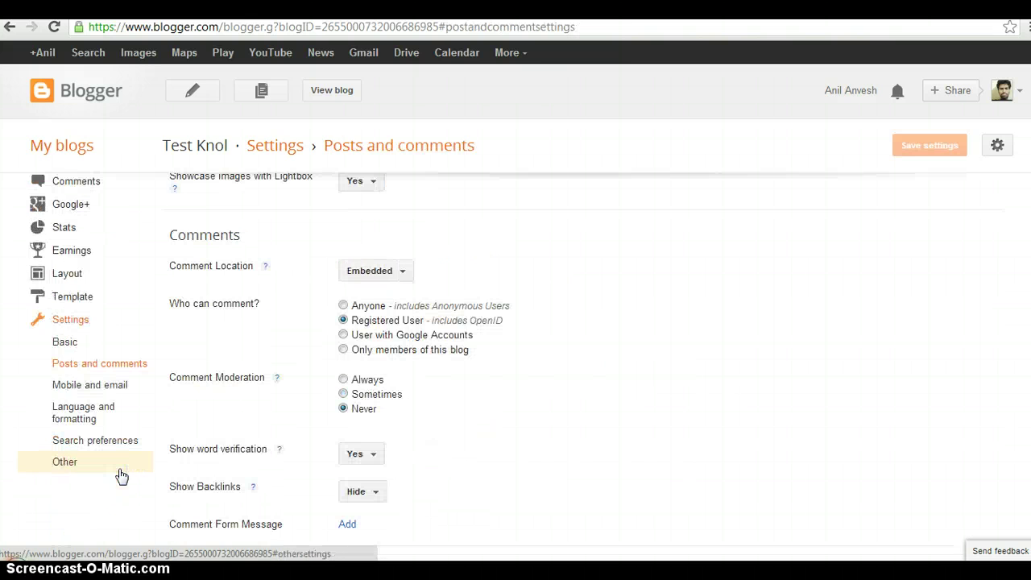
pyautogui.click(62, 465)
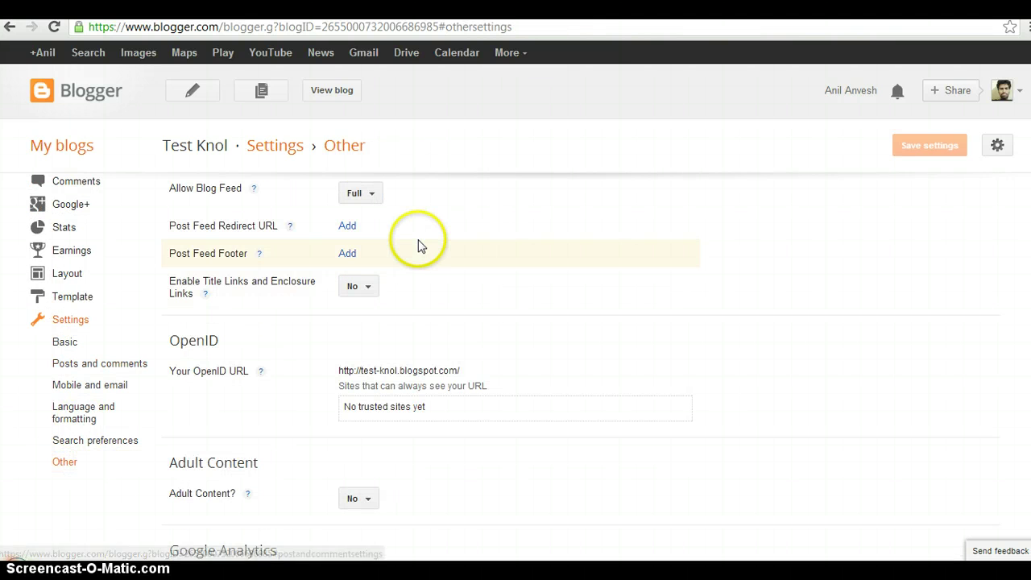
pyautogui.scroll(3, 417, 241)
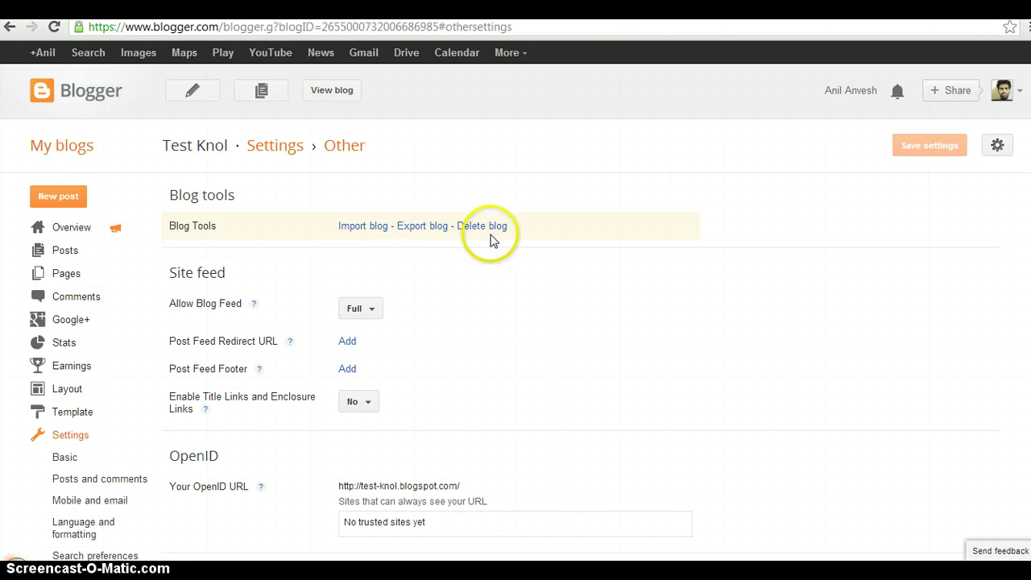
# - Export the Test Knol blog, keeping the downloaded blog-02-20-2014.xml file
pyautogui.click(413, 228)
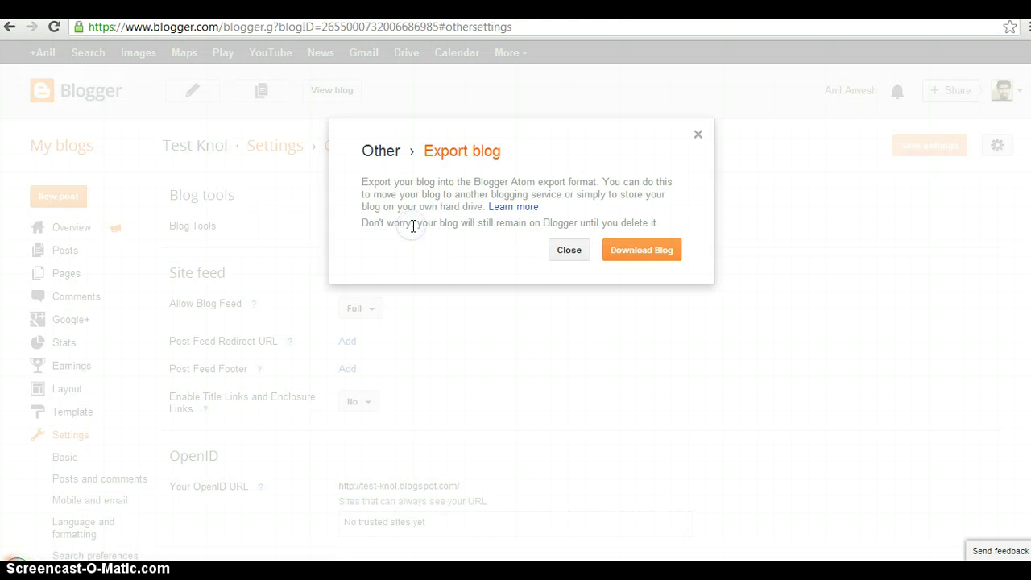
pyautogui.click(629, 249)
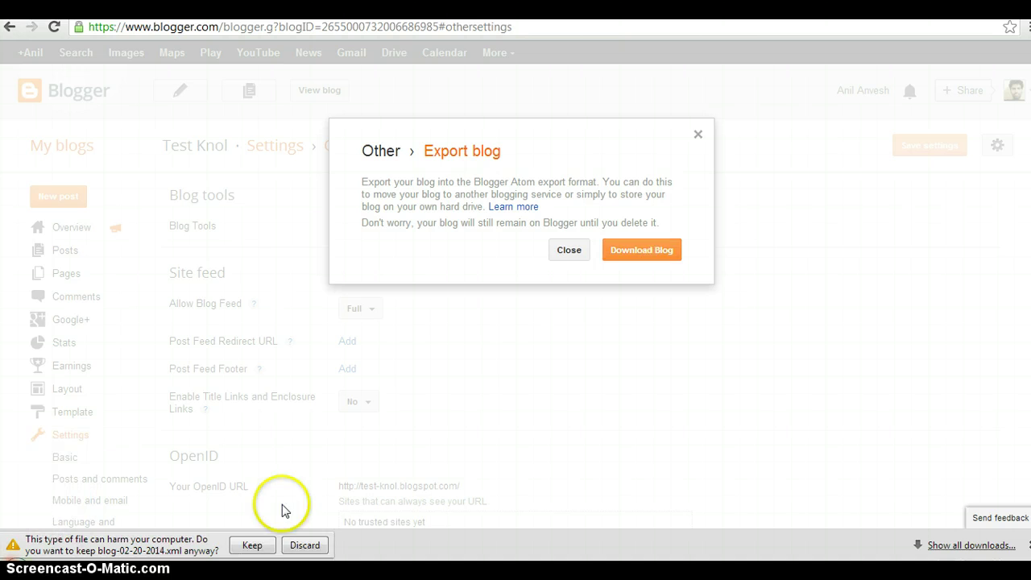
pyautogui.click(250, 545)
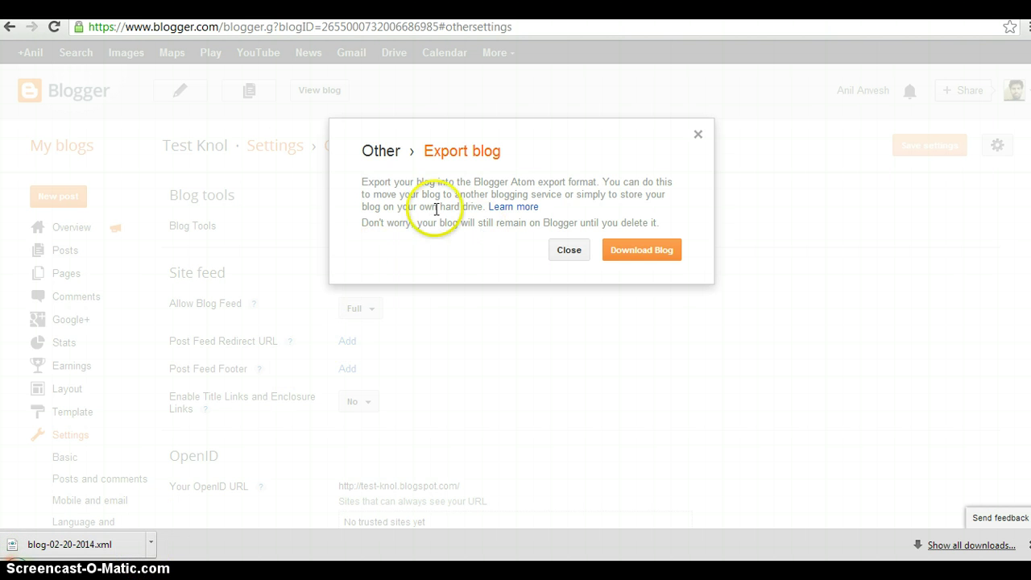
pyautogui.click(582, 252)
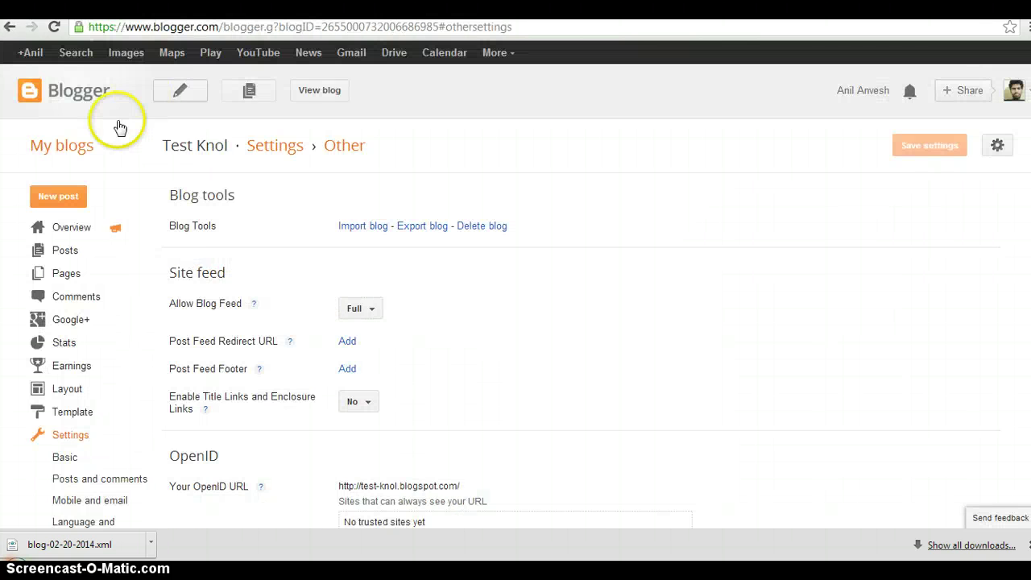
# - Go from My blogs to Test Blog's Settings › Other page
pyautogui.click(89, 147)
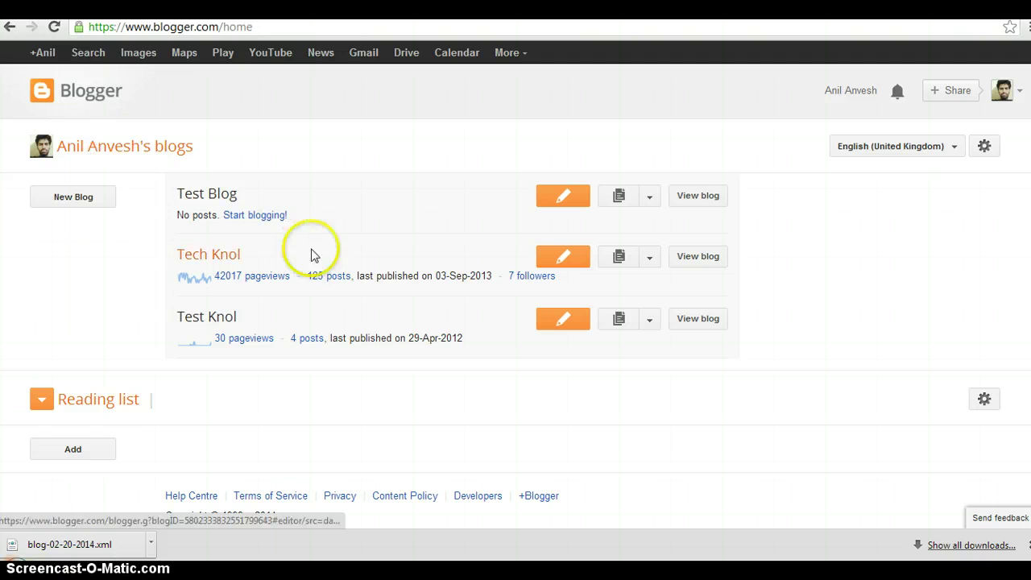
pyautogui.click(651, 196)
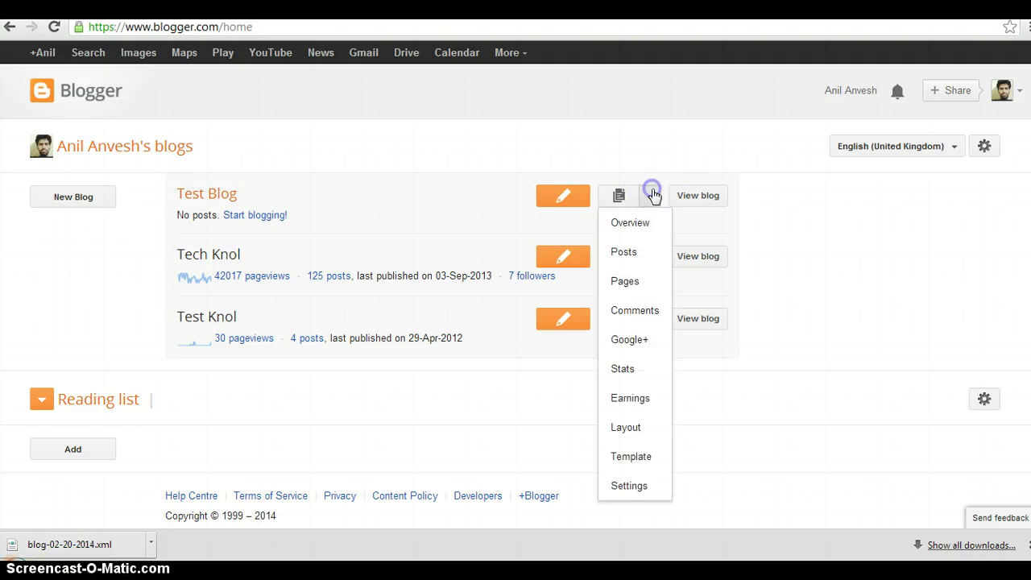
pyautogui.click(642, 488)
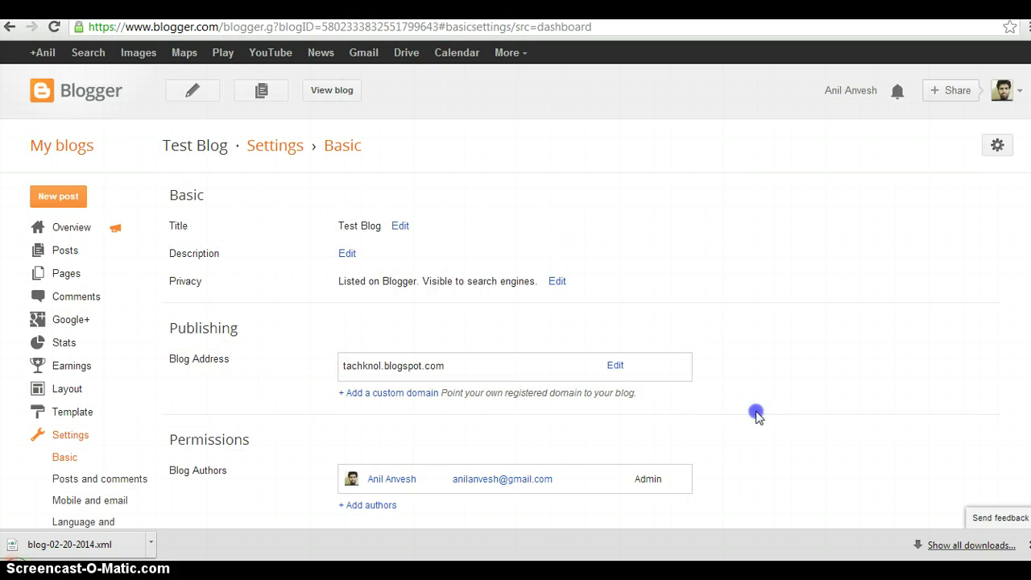
pyautogui.scroll(-2, 758, 417)
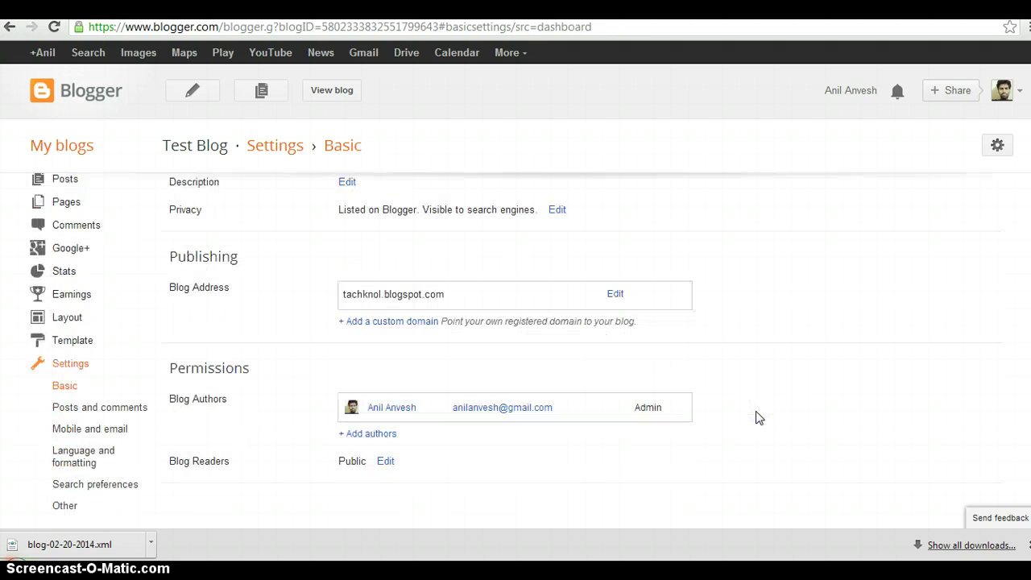
pyautogui.click(66, 506)
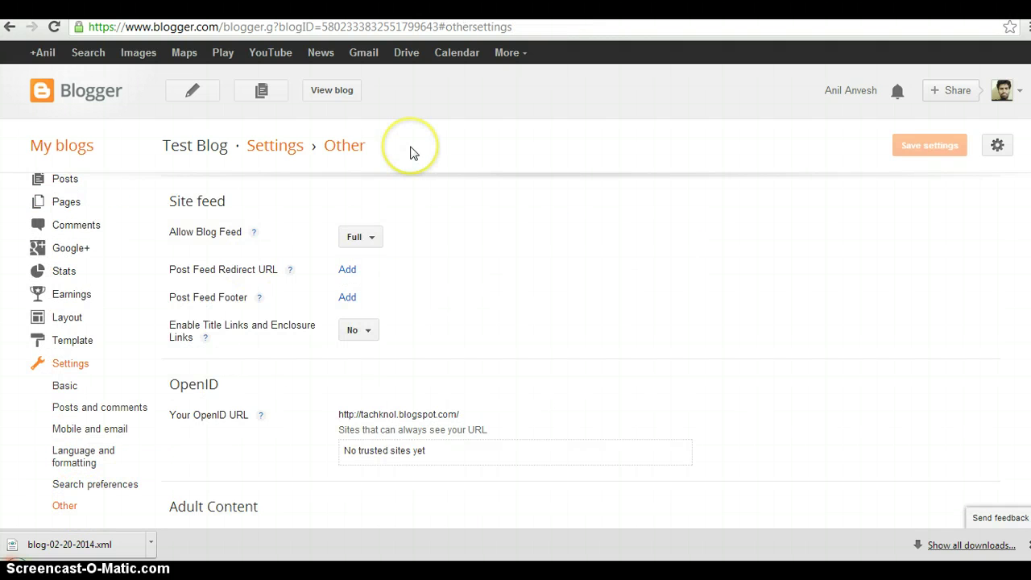
pyautogui.scroll(2, 410, 152)
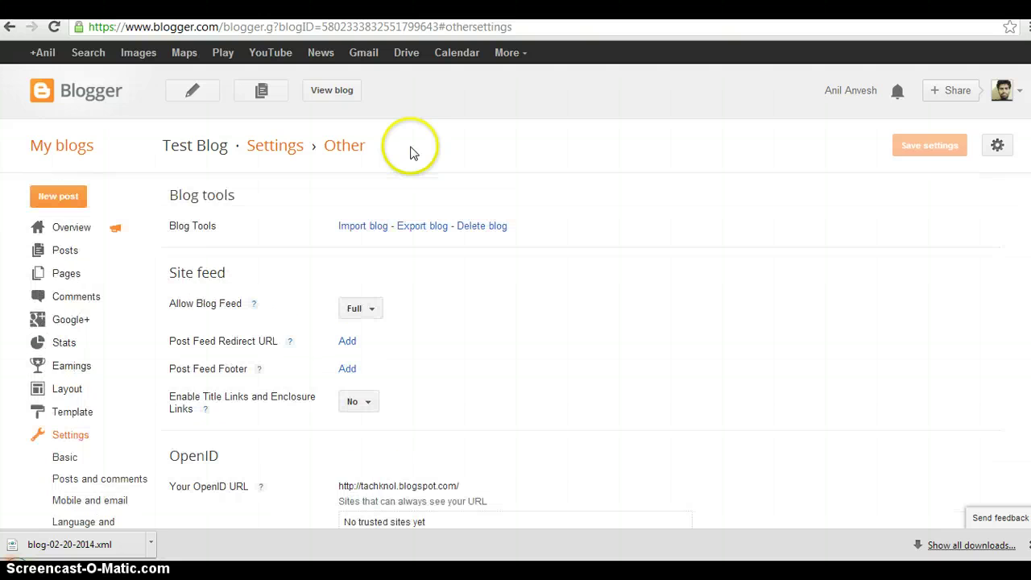
# - Start Import blog for Test Blog and browse for the export file
pyautogui.click(365, 225)
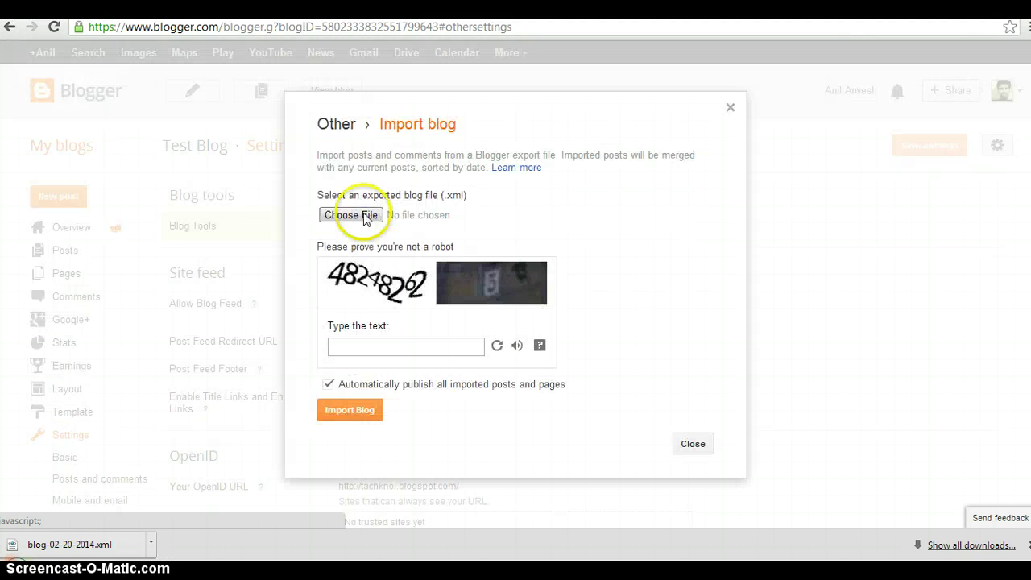
pyautogui.click(364, 213)
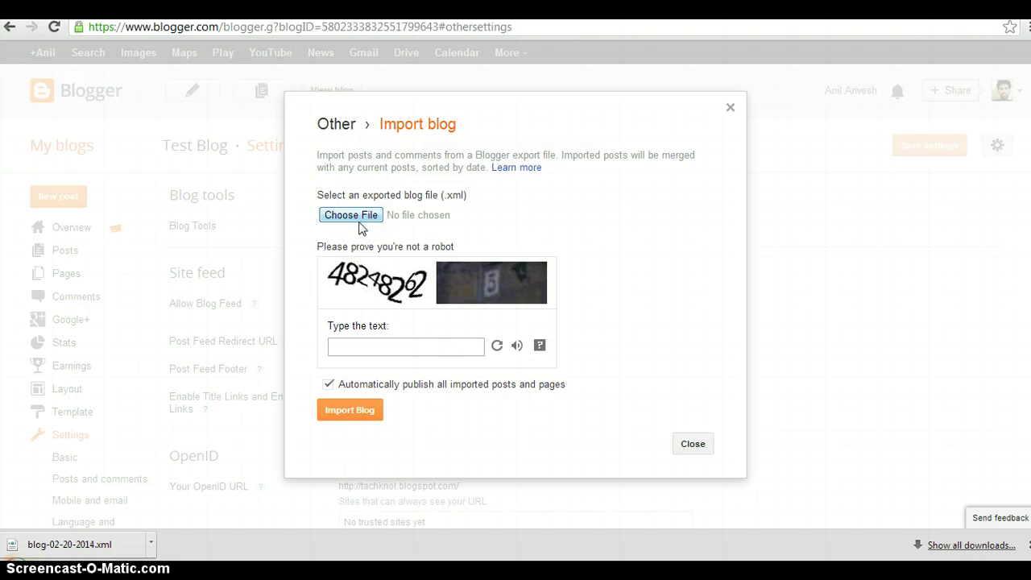
pyautogui.click(350, 217)
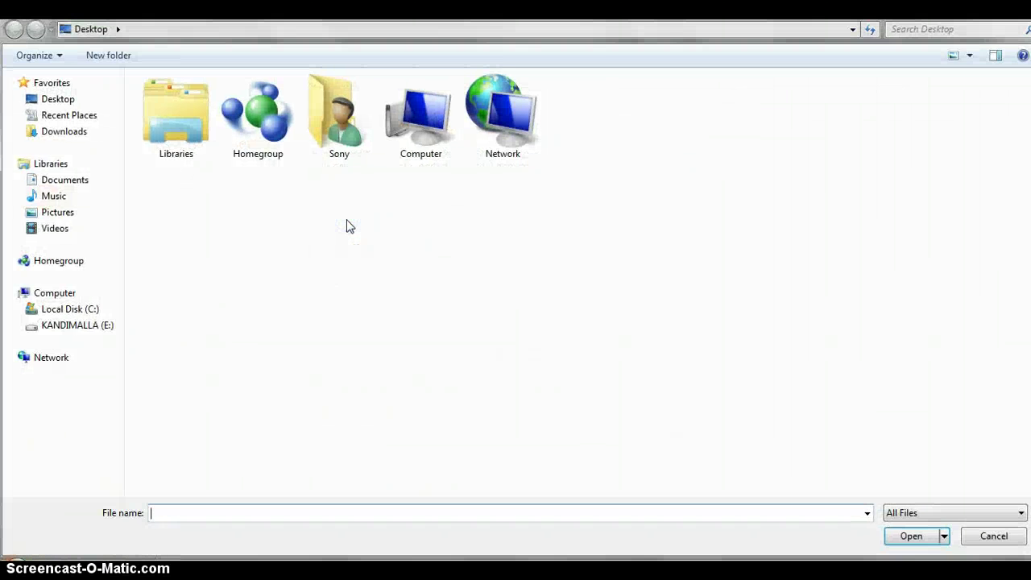
# - Select blog-02-20-2014.xml from the Downloads folder as the import file
pyautogui.click(66, 133)
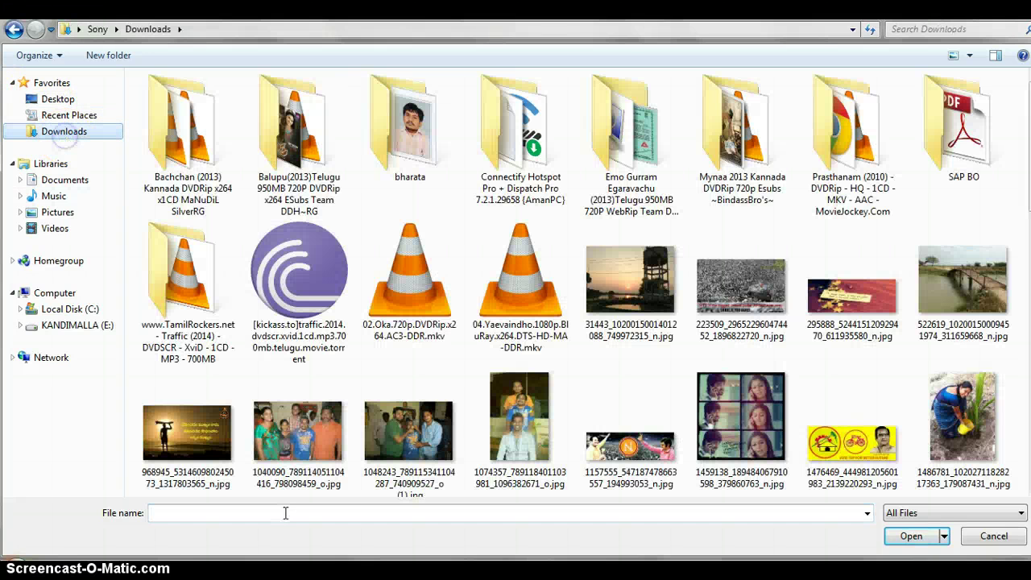
pyautogui.click(260, 516)
pyautogui.write('b')
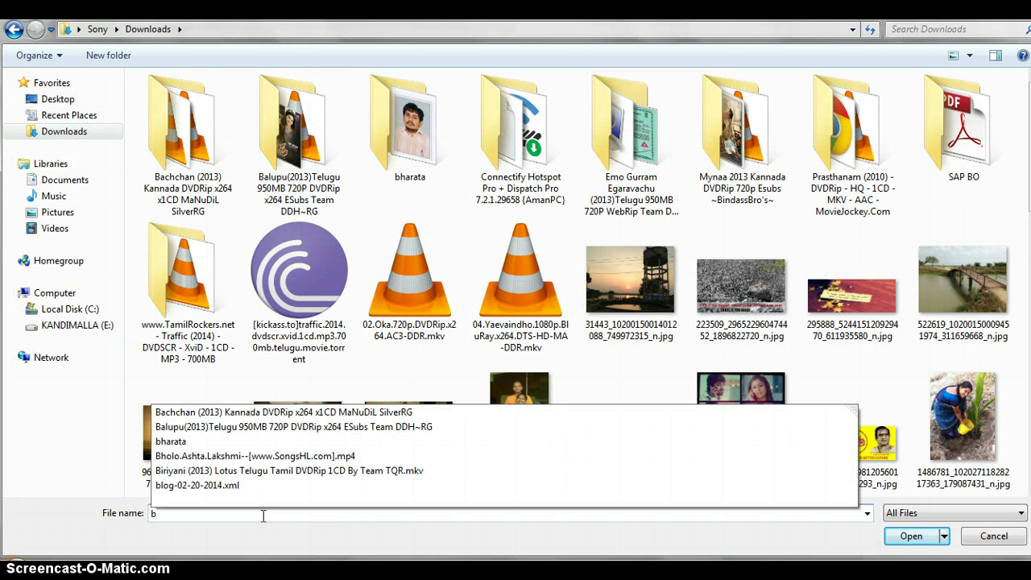
pyautogui.click(250, 486)
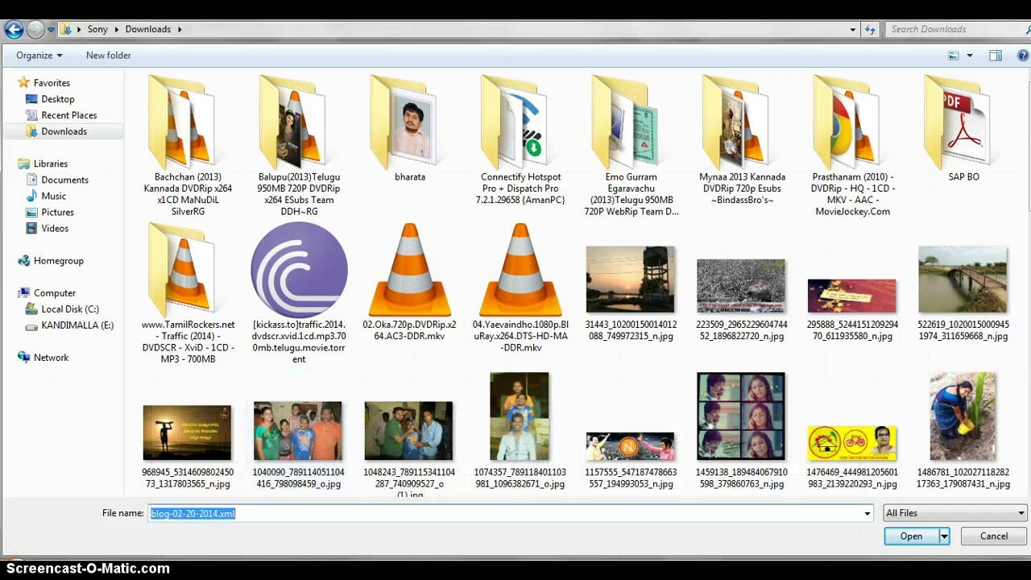
pyautogui.click(911, 536)
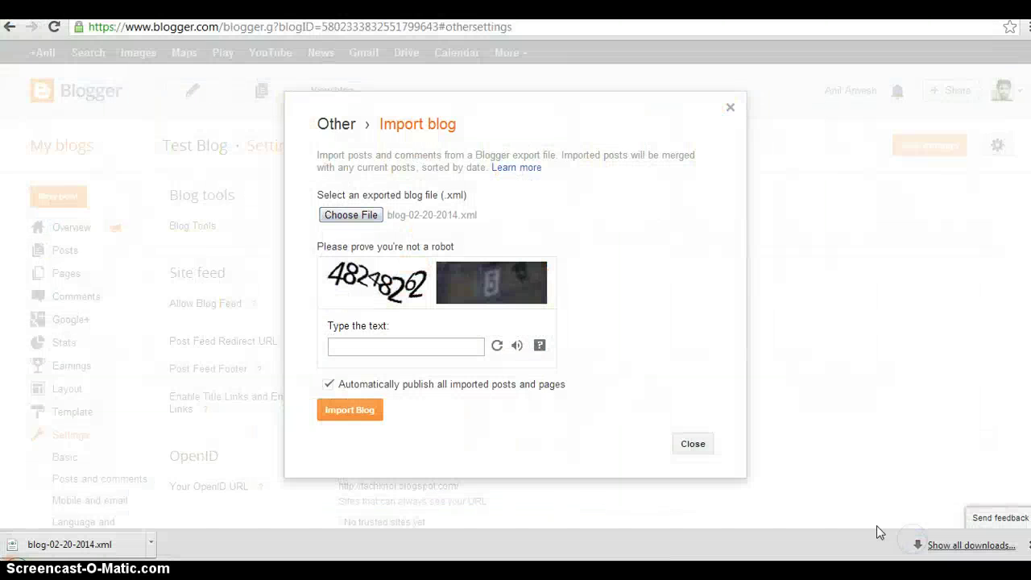
# - Enter the verification text and import blog-02-20-2014.xml into Test Blog
pyautogui.click(408, 351)
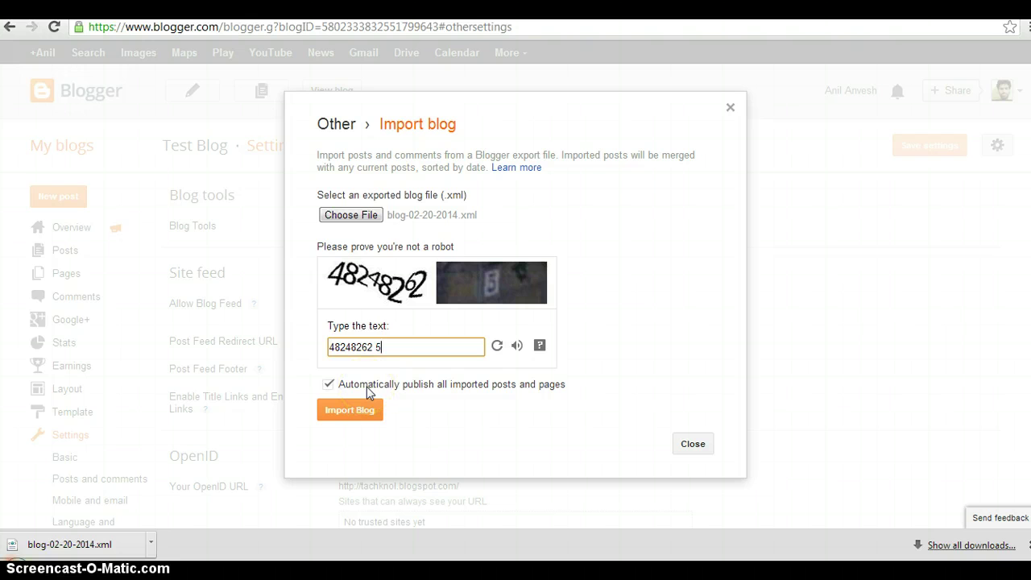
pyautogui.click(361, 414)
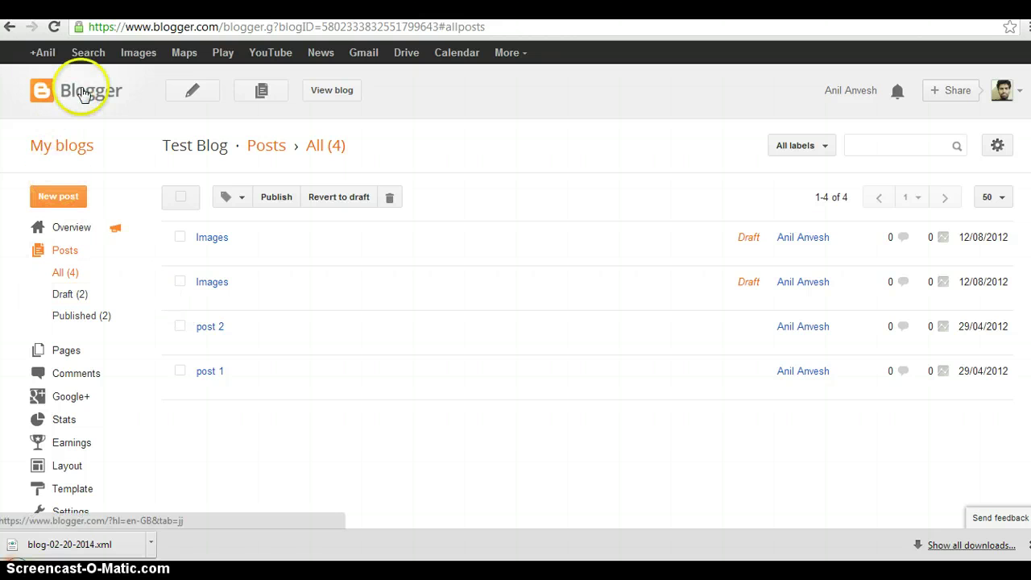
# - View the live Test Blog from My blogs and compare it with the Test Knol blog
pyautogui.click(54, 153)
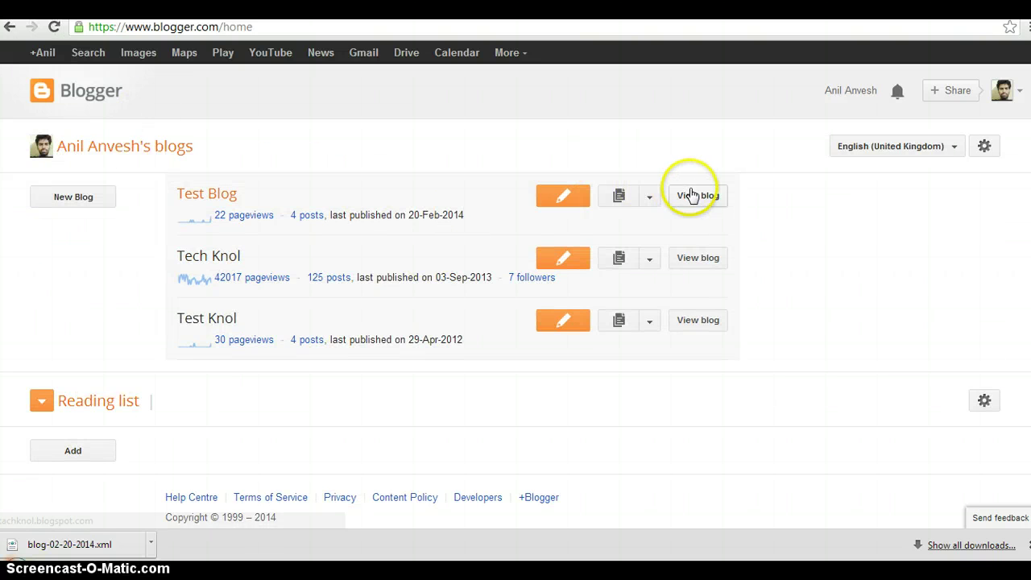
pyautogui.click(691, 195)
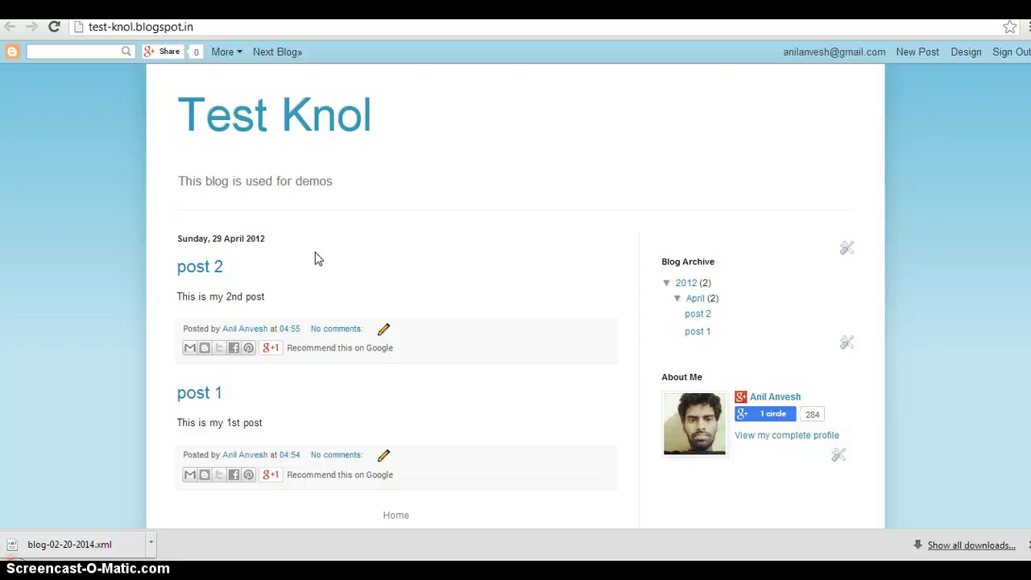
pyautogui.click(597, 172)
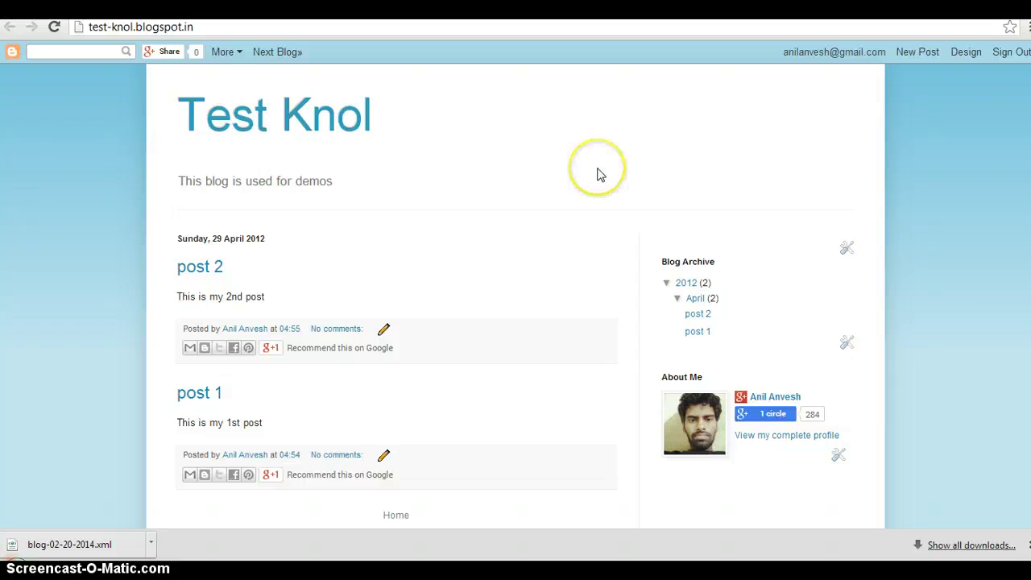